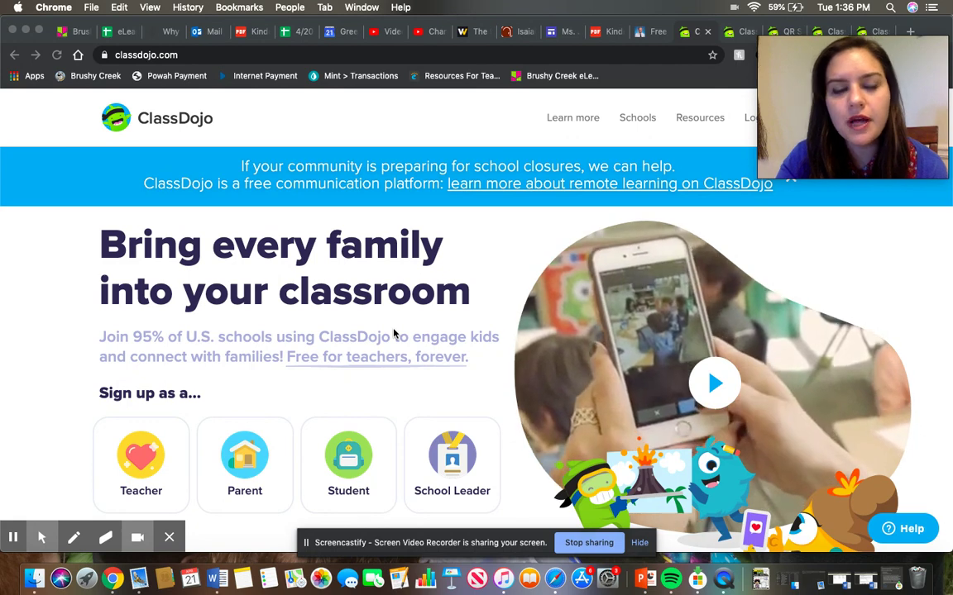
Open the 'Log in to ClassDojo' dialog from the classdojo.com top navigation
scroll(394, 333, "down", 1)
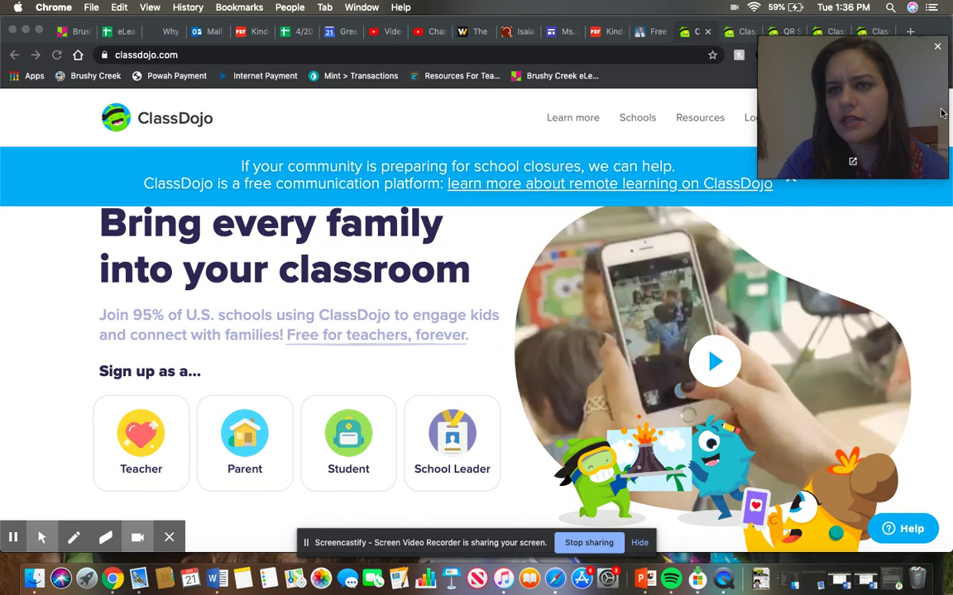
mouse_move(892, 93)
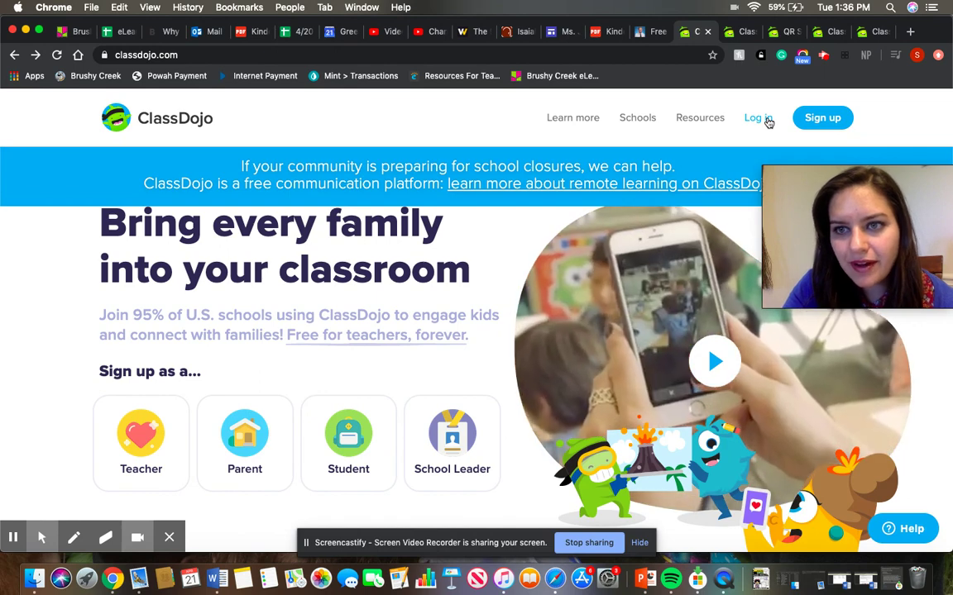
left_click(767, 120)
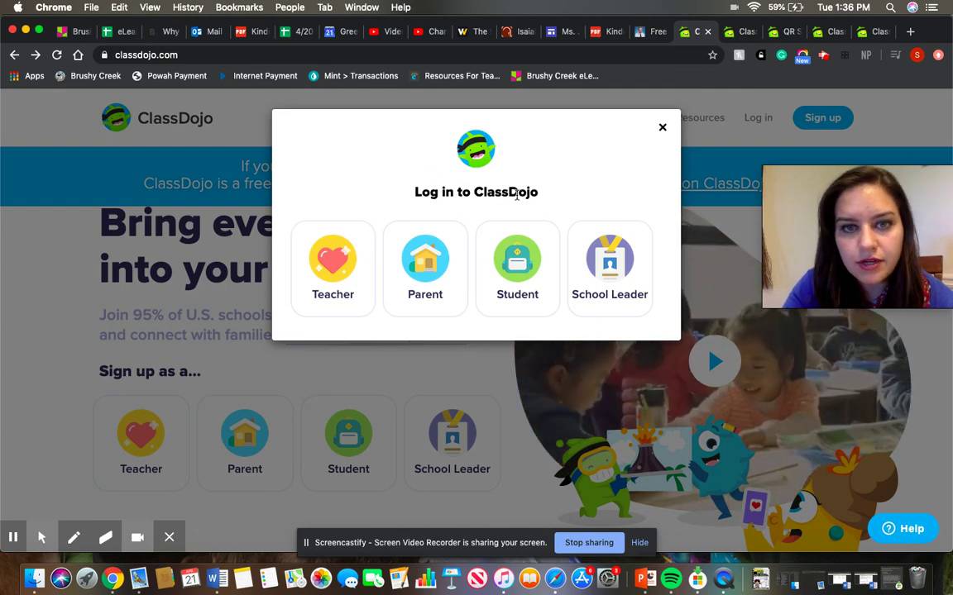
Choose Student in the login dialog to reach the student login options
left_click_drag(435, 193, 460, 197)
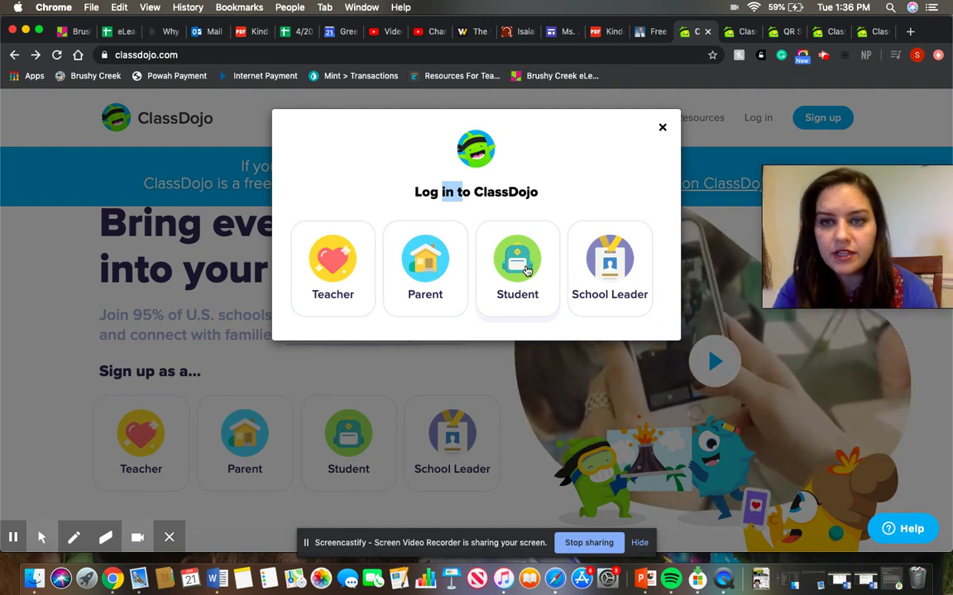
left_click(526, 270)
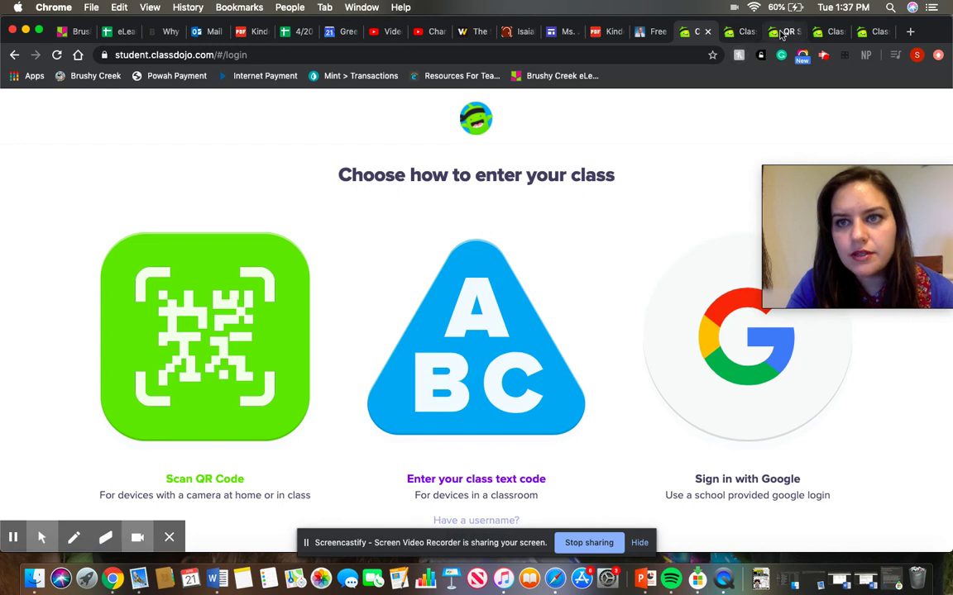
Check the QR Sheet tab, then open Scan QR Code from the student login page
left_click(781, 33)
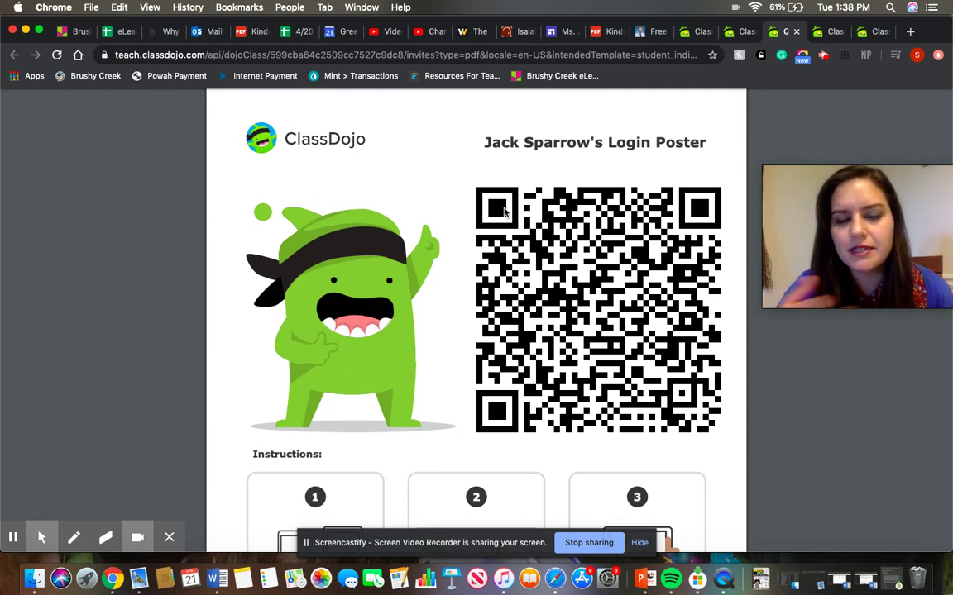
left_click(697, 32)
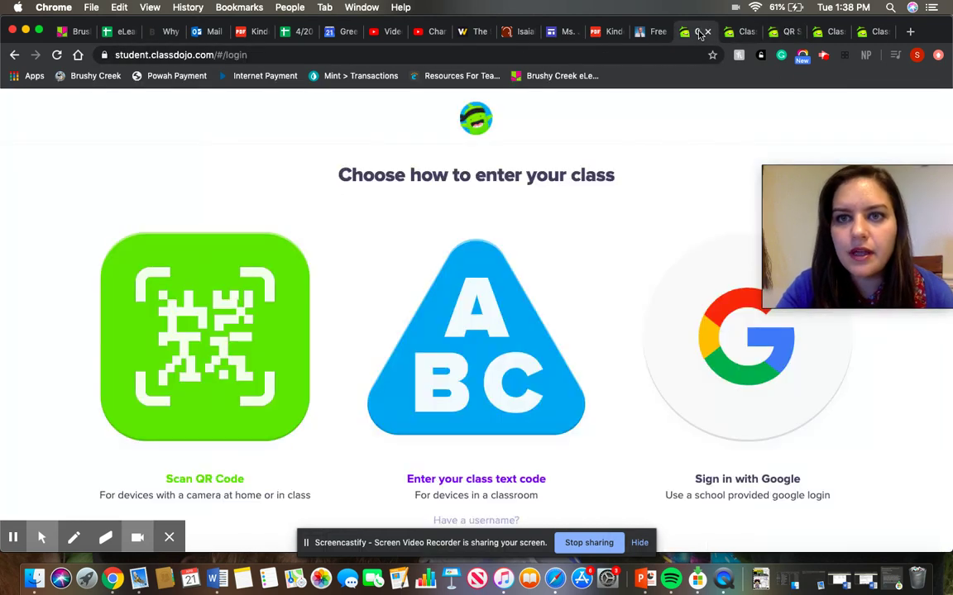
left_click(230, 352)
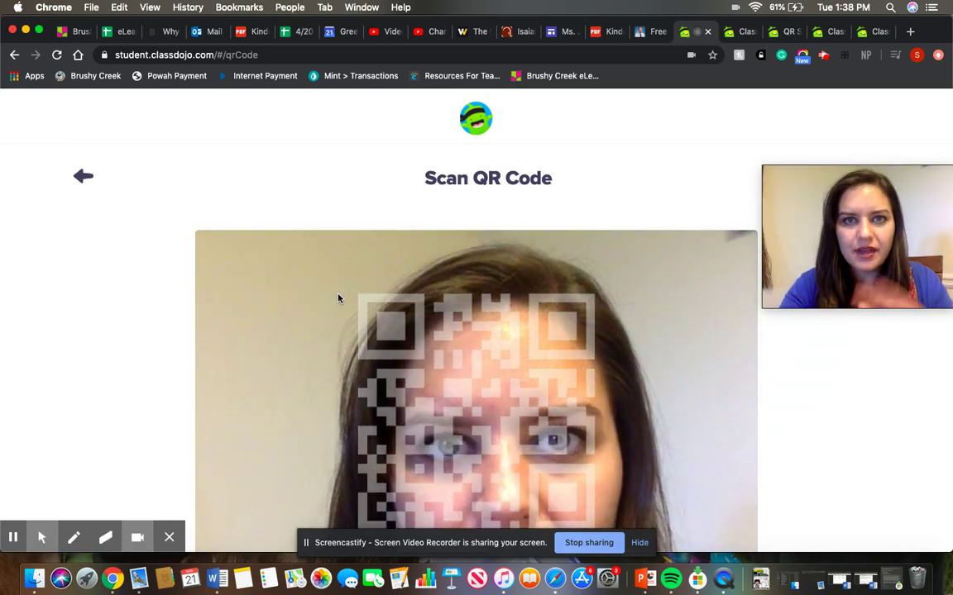
Switch to the tab showing the student's login instructions with QR code and link
scroll(422, 336, "down", 1)
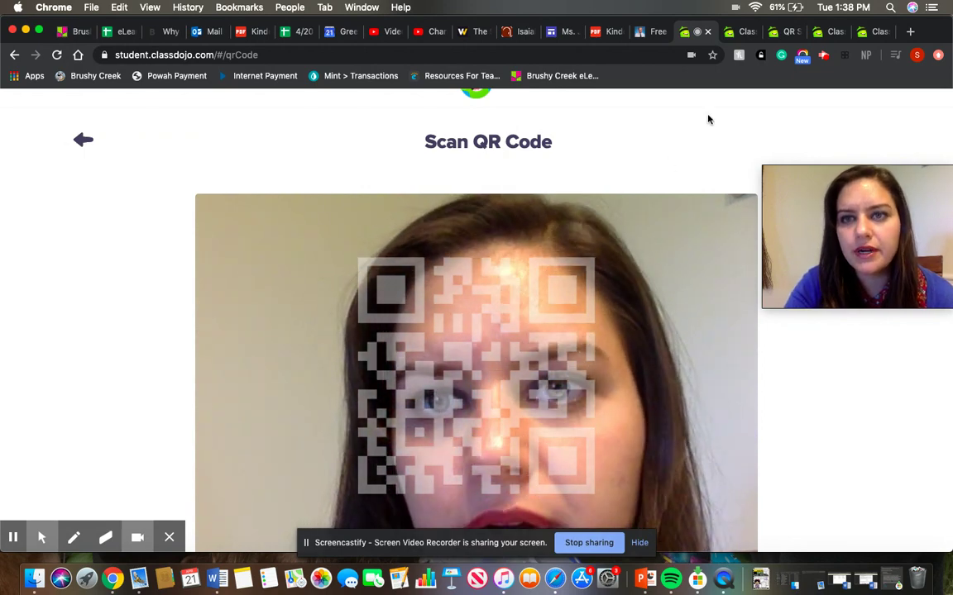
left_click(741, 32)
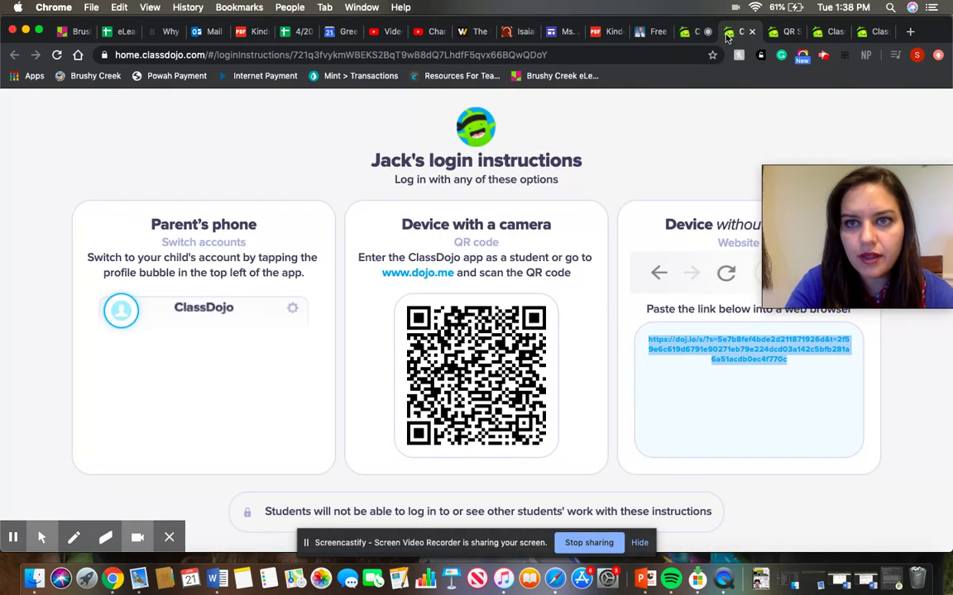
Flip between the Scan QR Code, login instructions and QR Sheet tabs, ending on login instructions
left_click(693, 33)
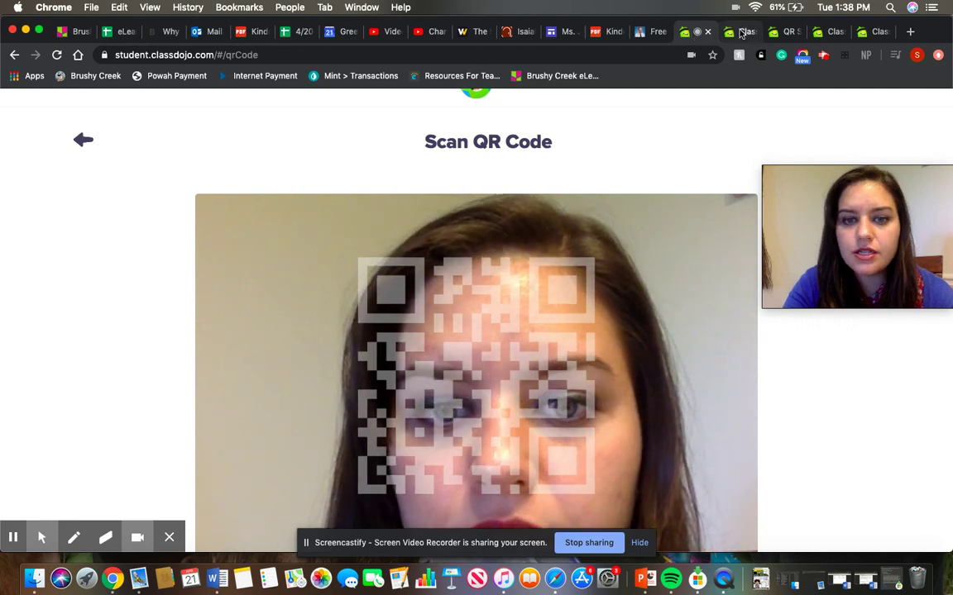
left_click(741, 31)
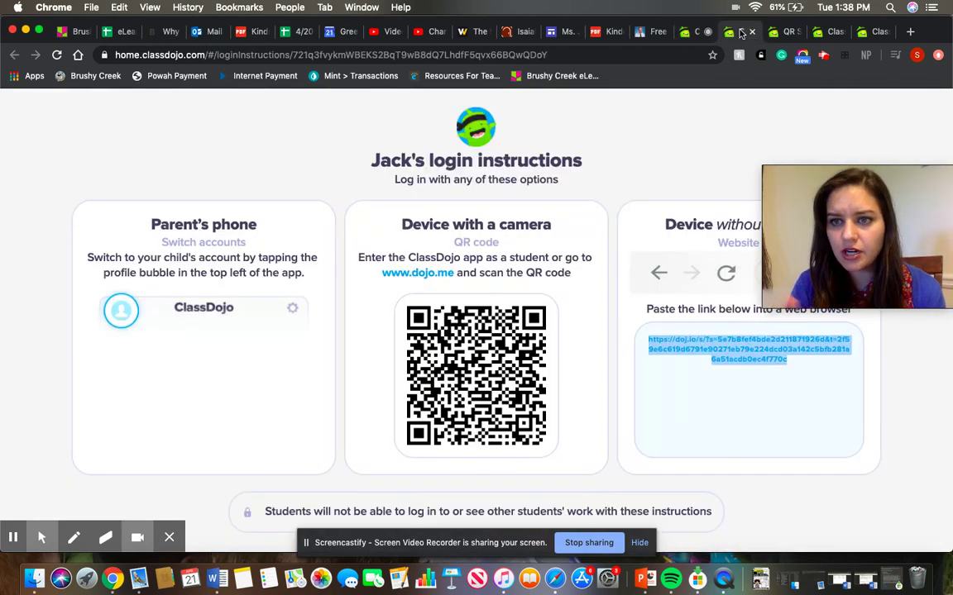
left_click_drag(794, 171, 787, 129)
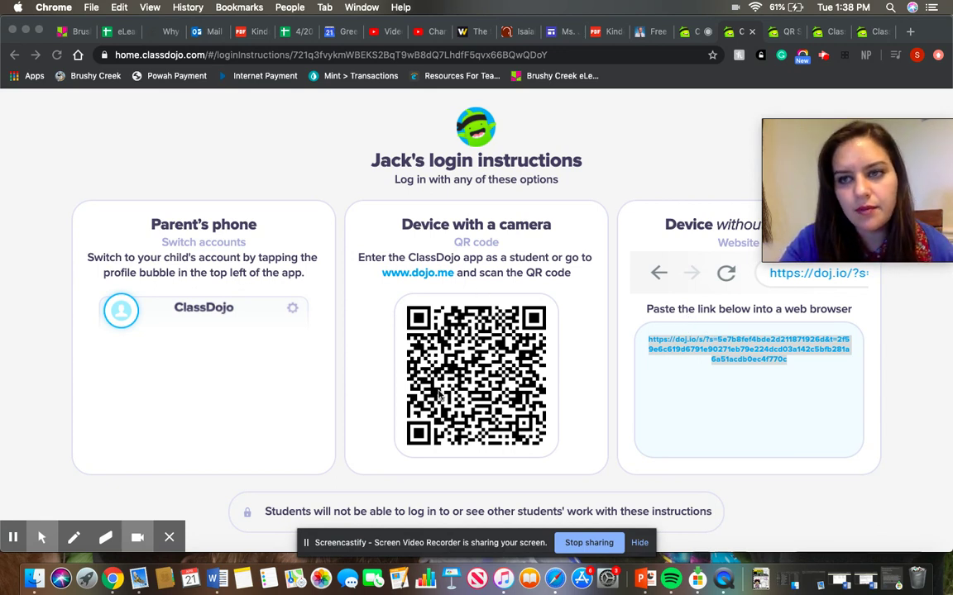
left_click(774, 33)
left_click(739, 31)
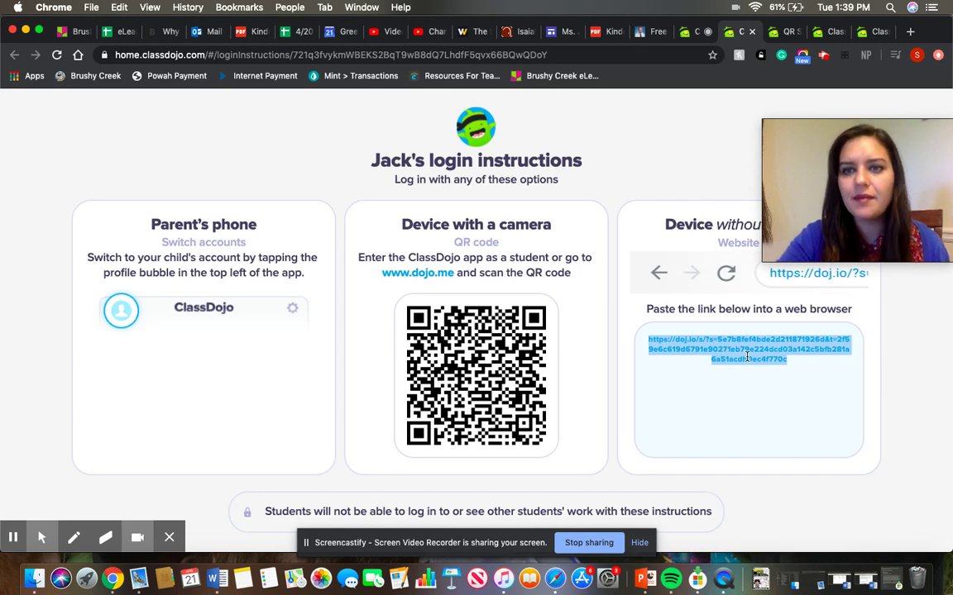
Show the QR poster tab, then switch to the student's Home page with its Stories feed
left_click(777, 37)
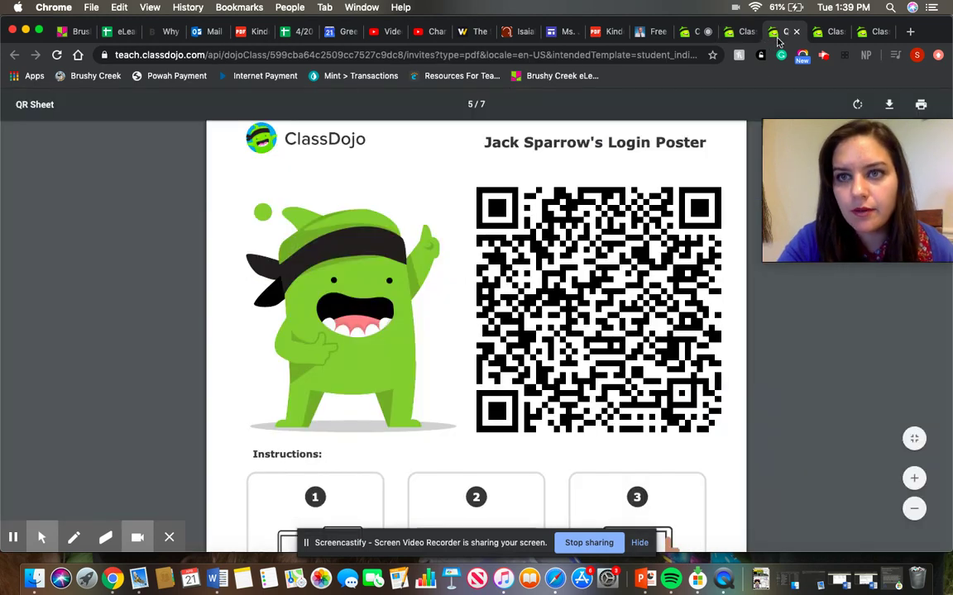
left_click(866, 35)
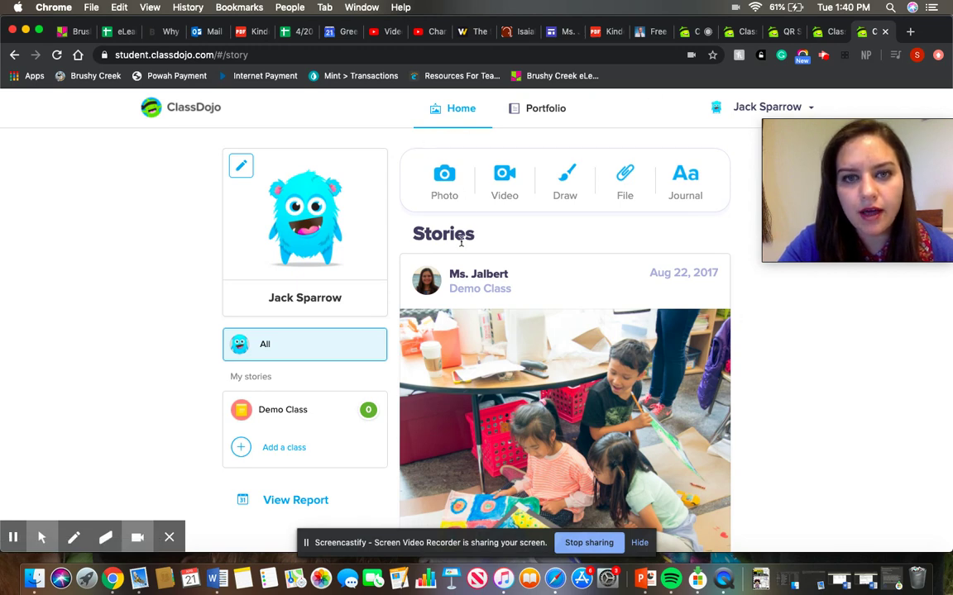
scroll(490, 342, "down", 3)
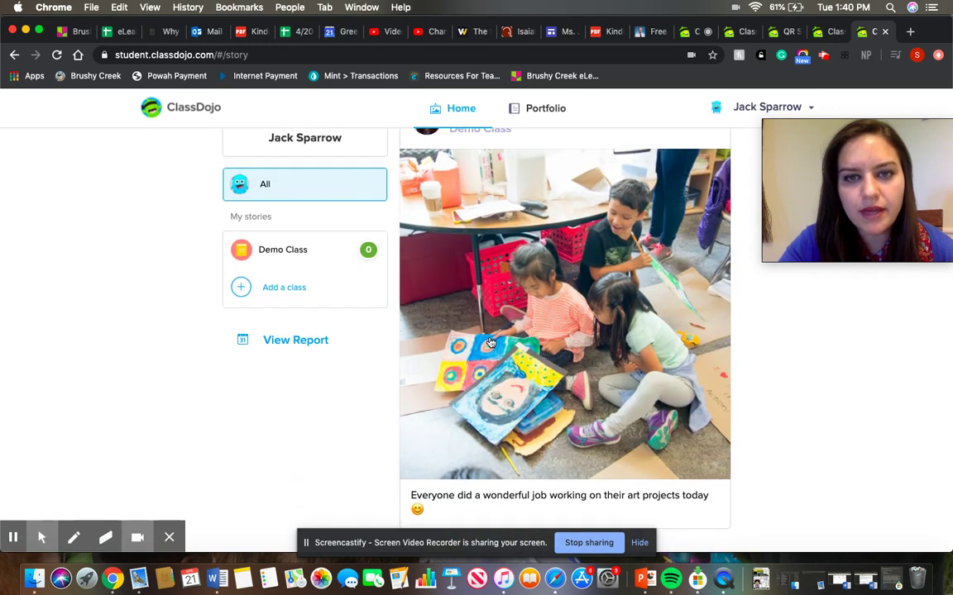
scroll(491, 342, "up", 3)
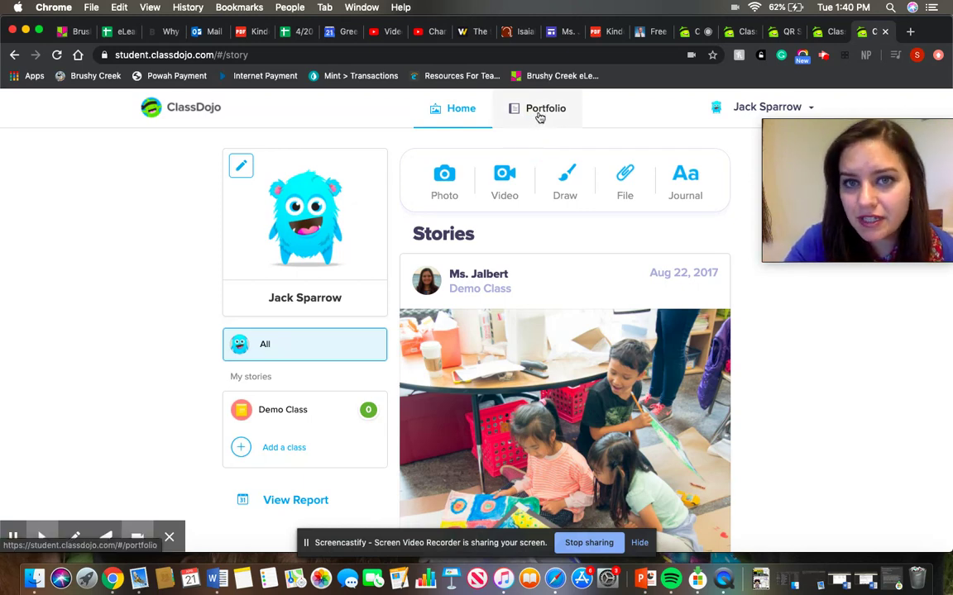
left_click(538, 116)
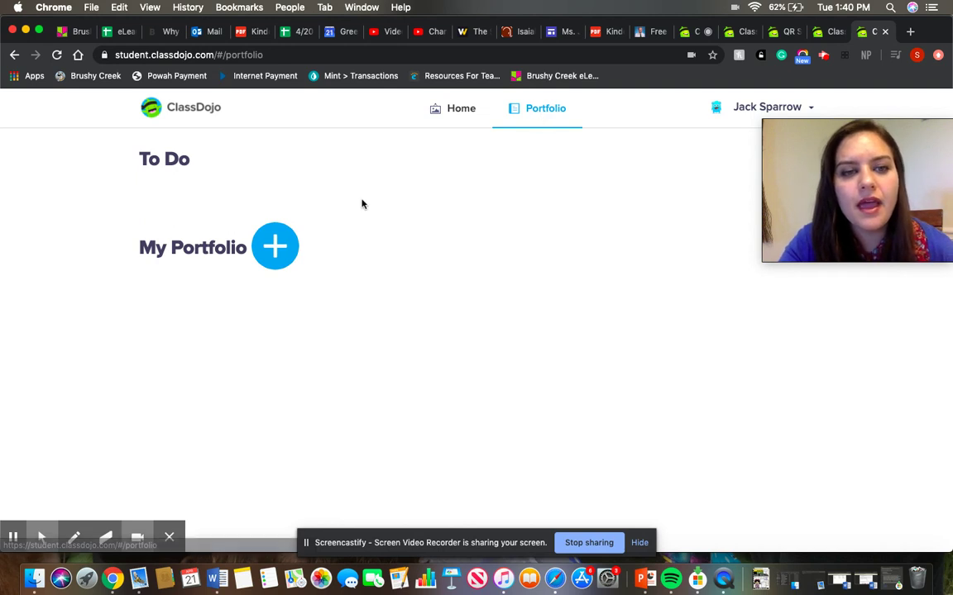
Try the Photo option from the Portfolio + button, back out, and reopen the create dialog
left_click(295, 248)
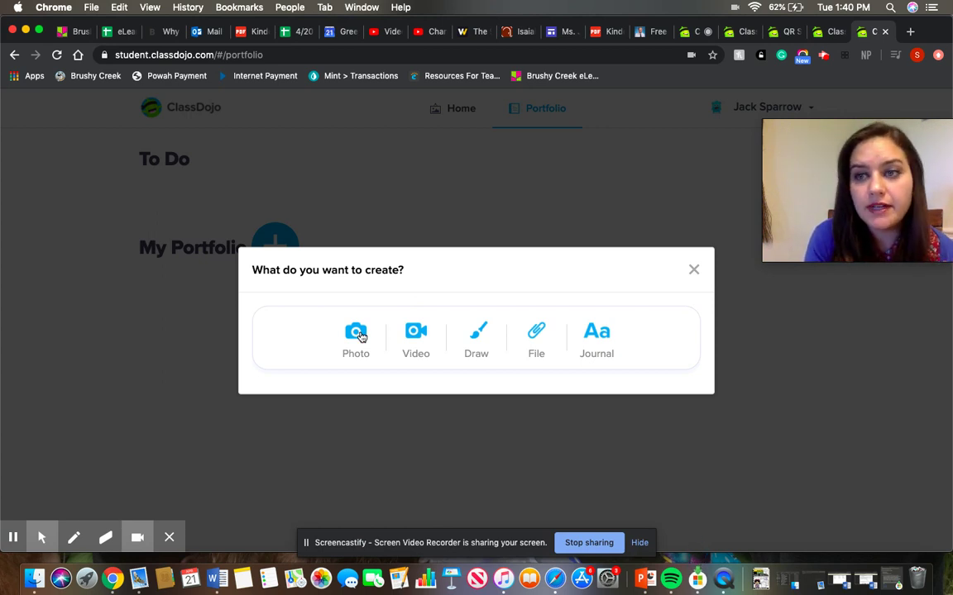
left_click(360, 335)
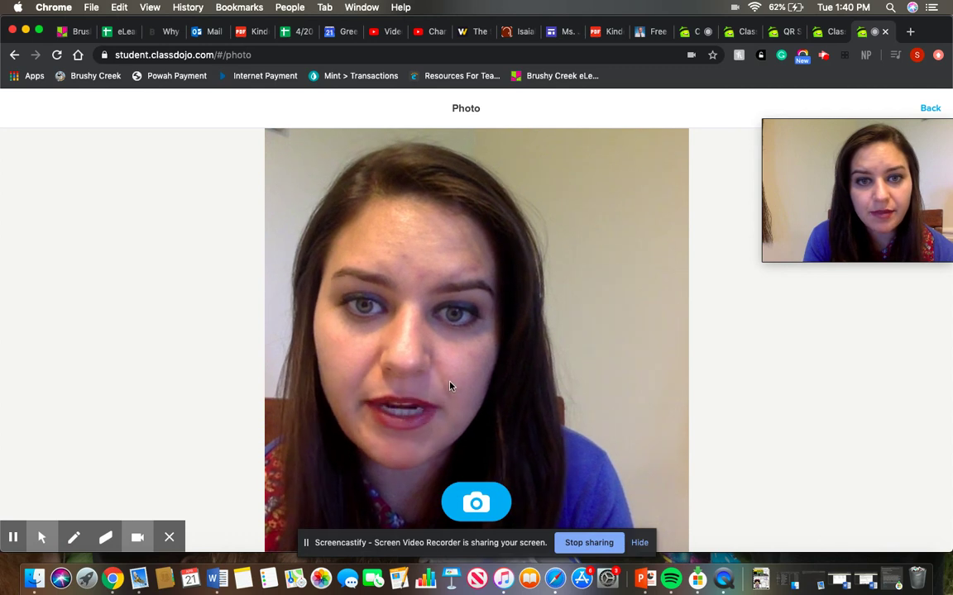
mouse_move(857, 204)
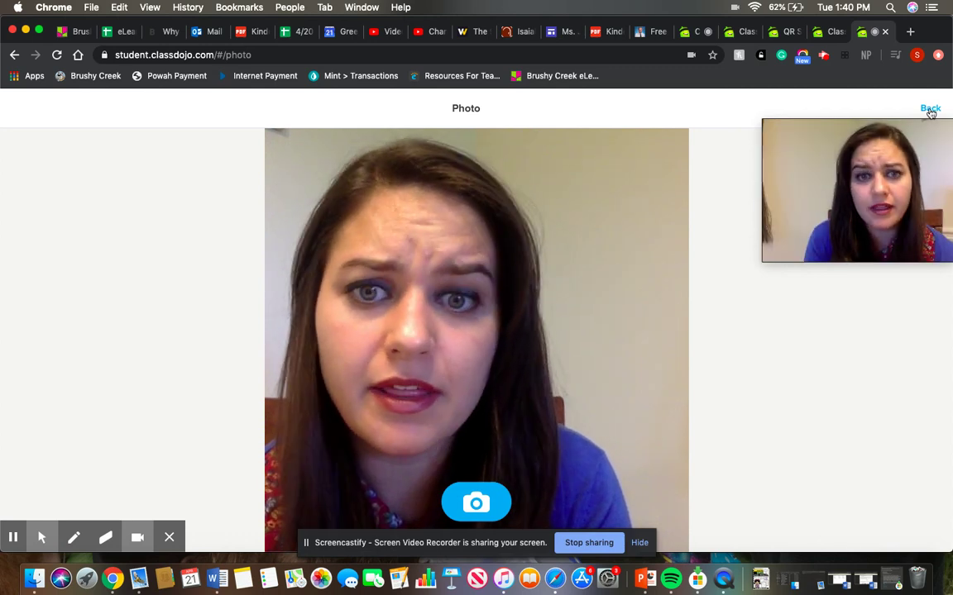
left_click(930, 110)
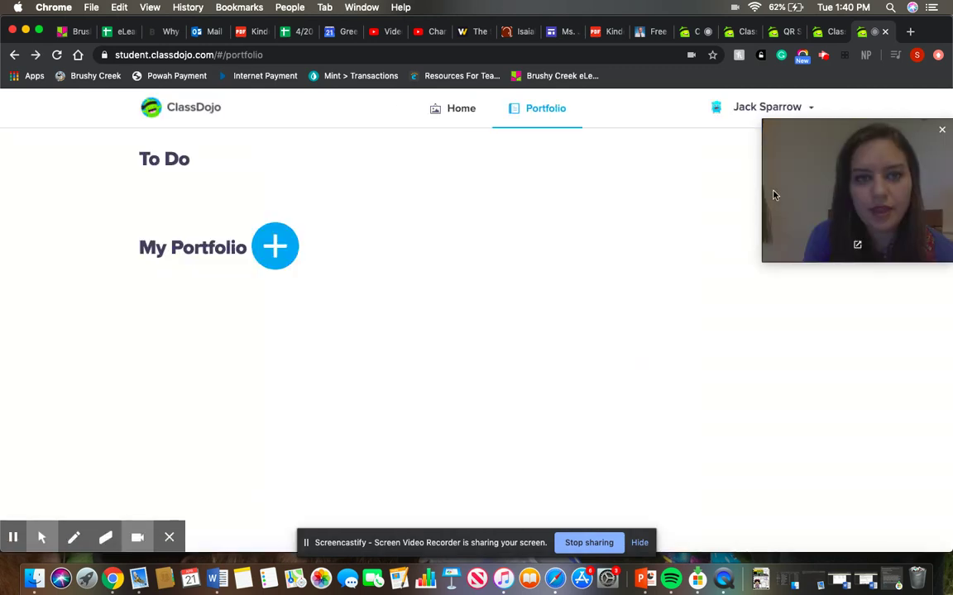
left_click(282, 262)
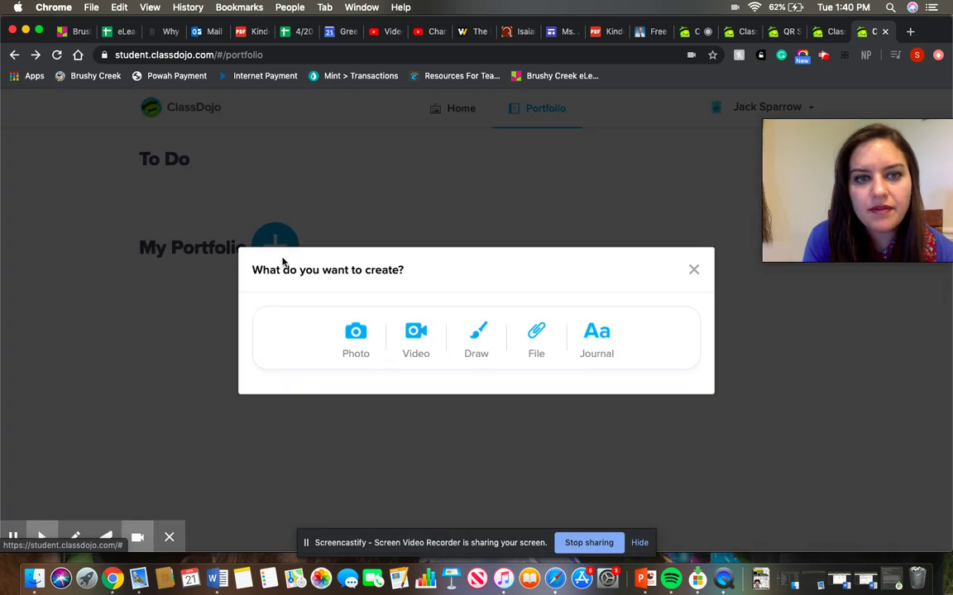
Open the Video recorder from the create dialog, then go back to the empty Portfolio
left_click(414, 340)
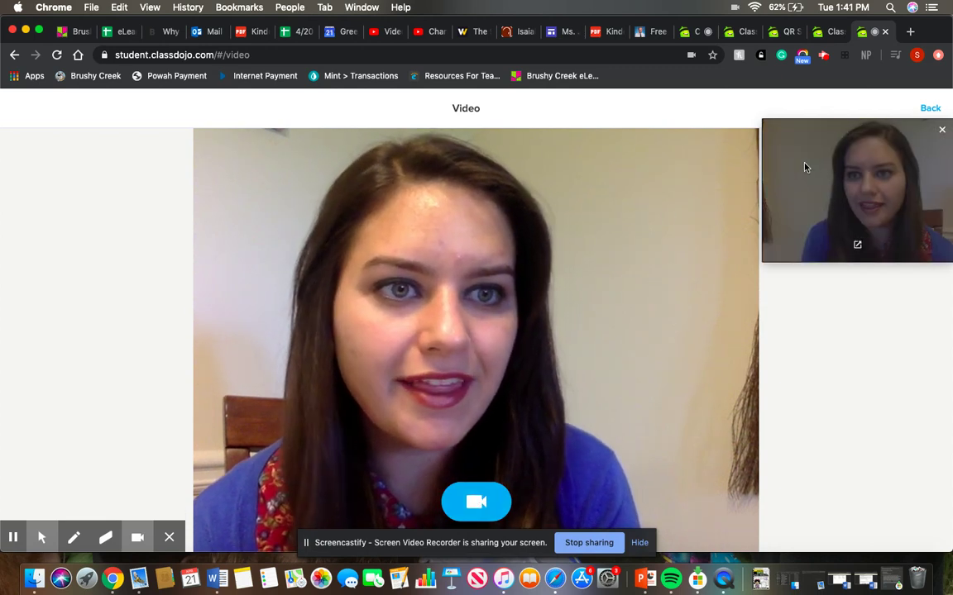
left_click(928, 111)
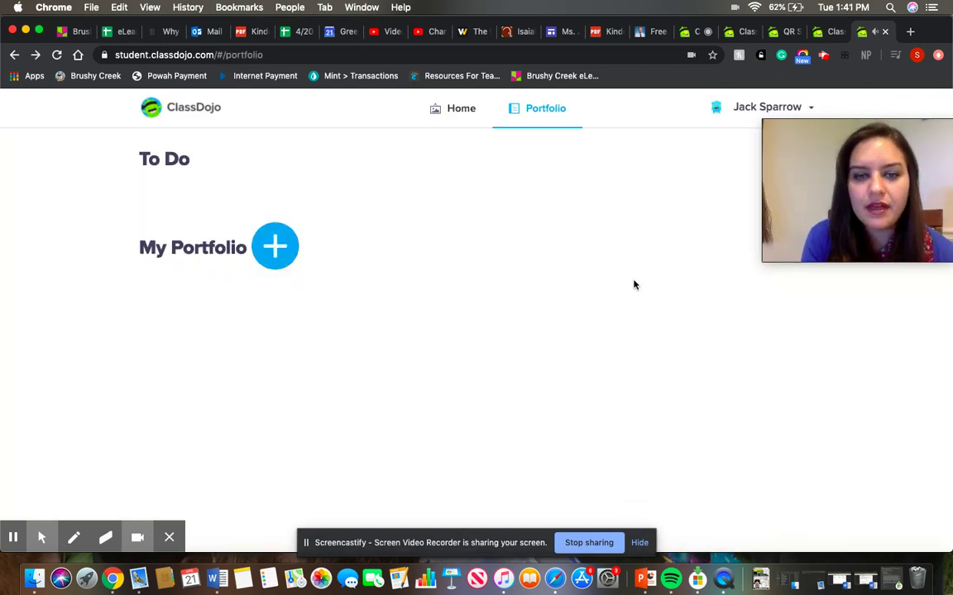
Start a new Draw item, pick the freehand pencil at thinnest stroke, and write 'go'
left_click(269, 263)
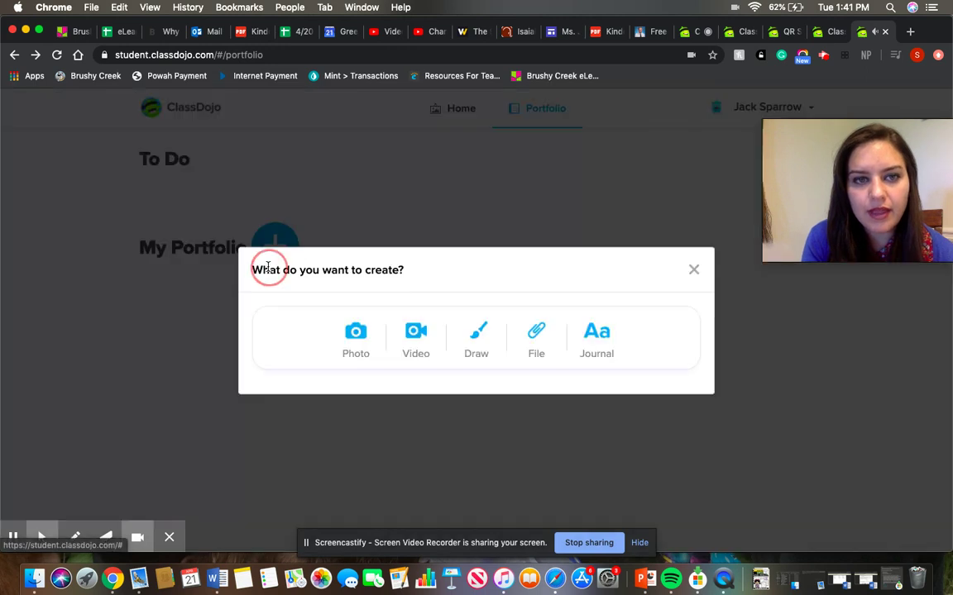
left_click(478, 339)
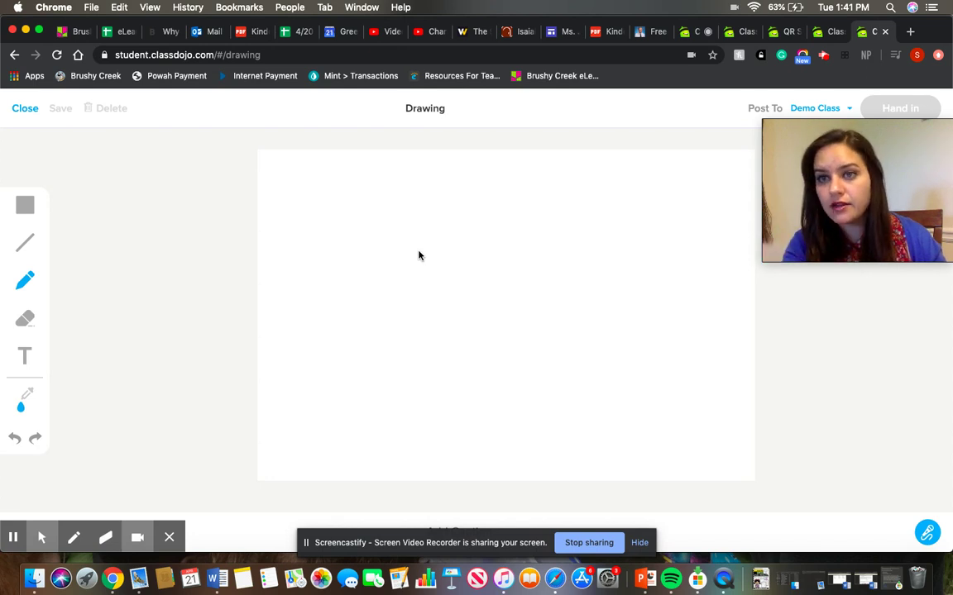
left_click(25, 241)
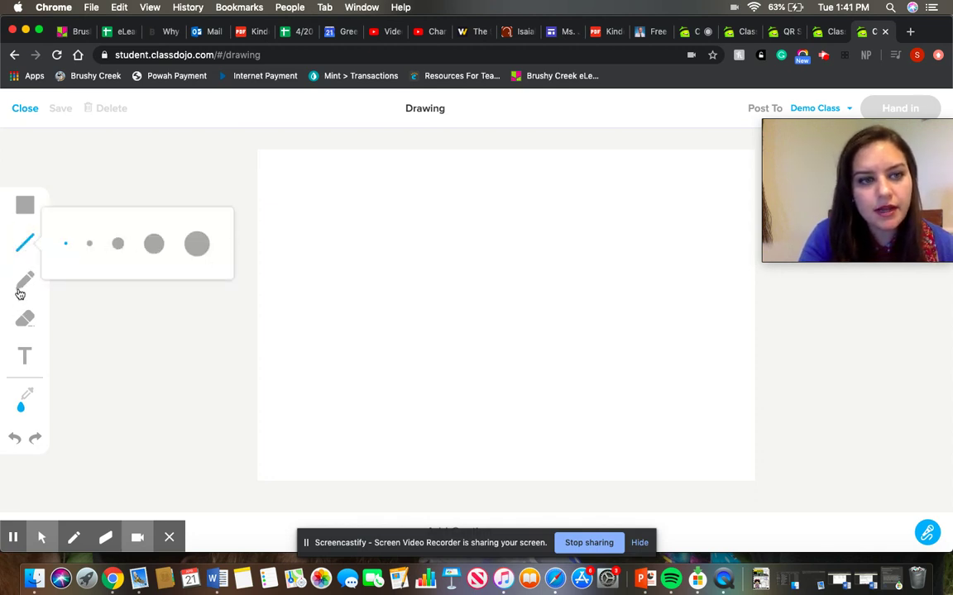
left_click(25, 279)
left_click(65, 282)
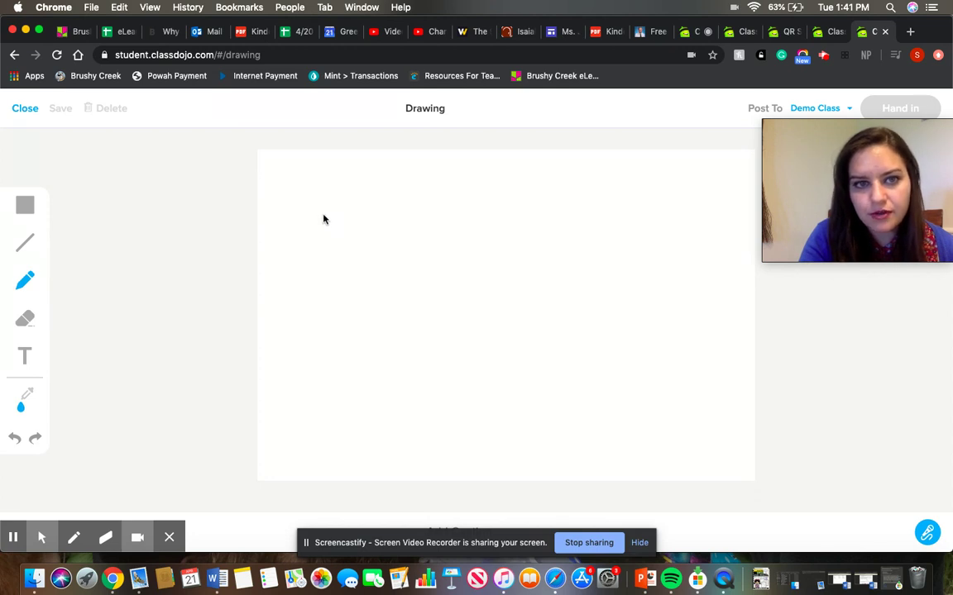
mouse_move(350, 233)
left_mouse_down()
mouse_move(337, 247)
mouse_move(355, 250)
mouse_move(346, 239)
mouse_move(349, 252)
mouse_move(327, 273)
left_mouse_up()
mouse_move(370, 241)
left_mouse_down()
mouse_move(364, 251)
mouse_move(374, 258)
mouse_move(372, 244)
left_mouse_up()
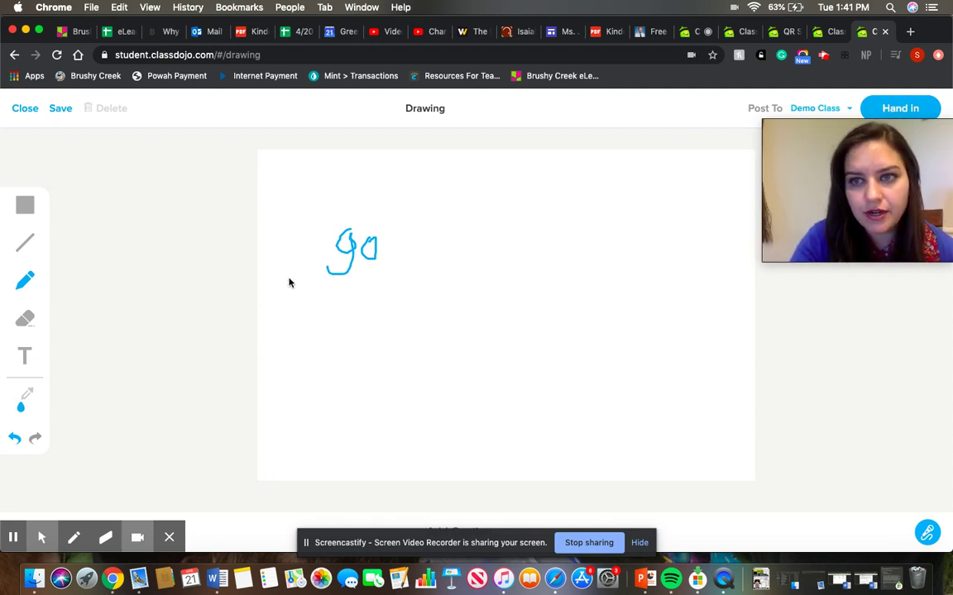
Close the 'go' drawing choosing Don't save, then reopen the Portfolio create options
left_click(35, 114)
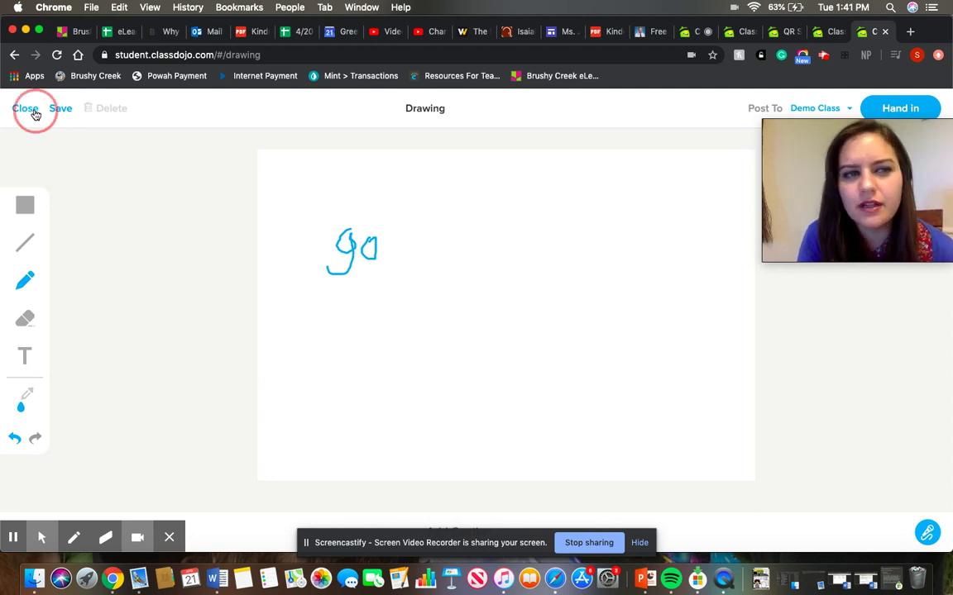
left_click(617, 364)
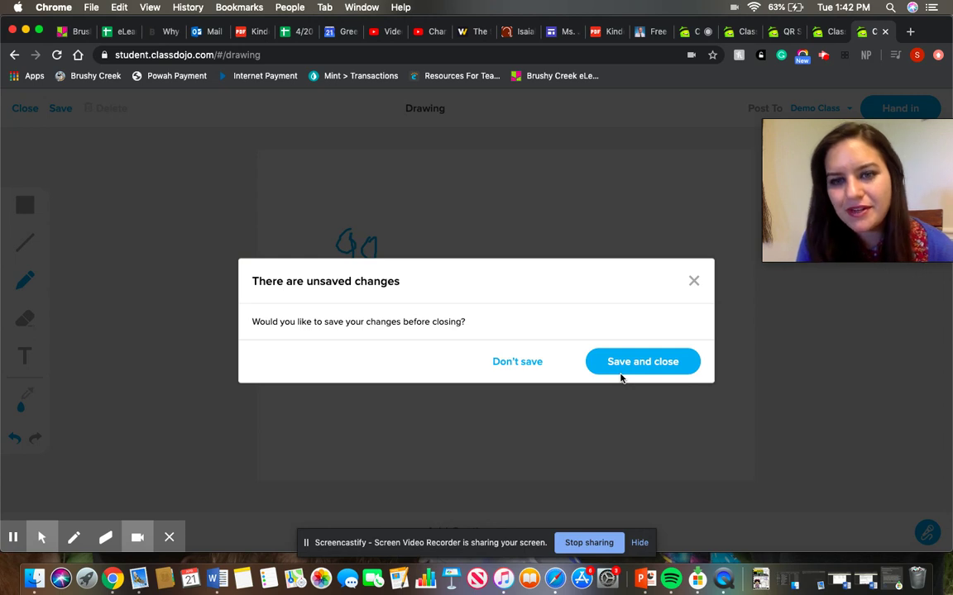
left_click(538, 366)
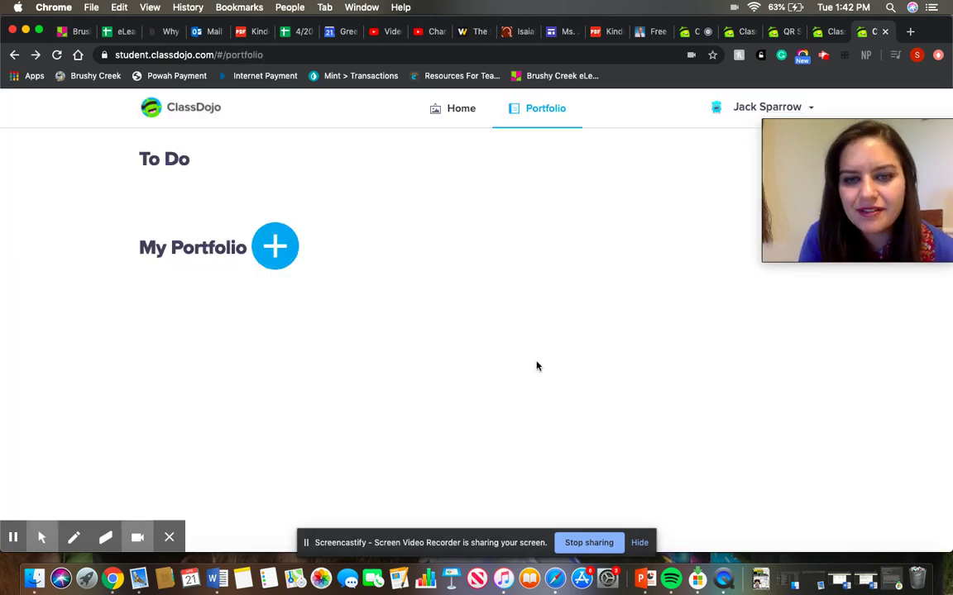
left_click(286, 253)
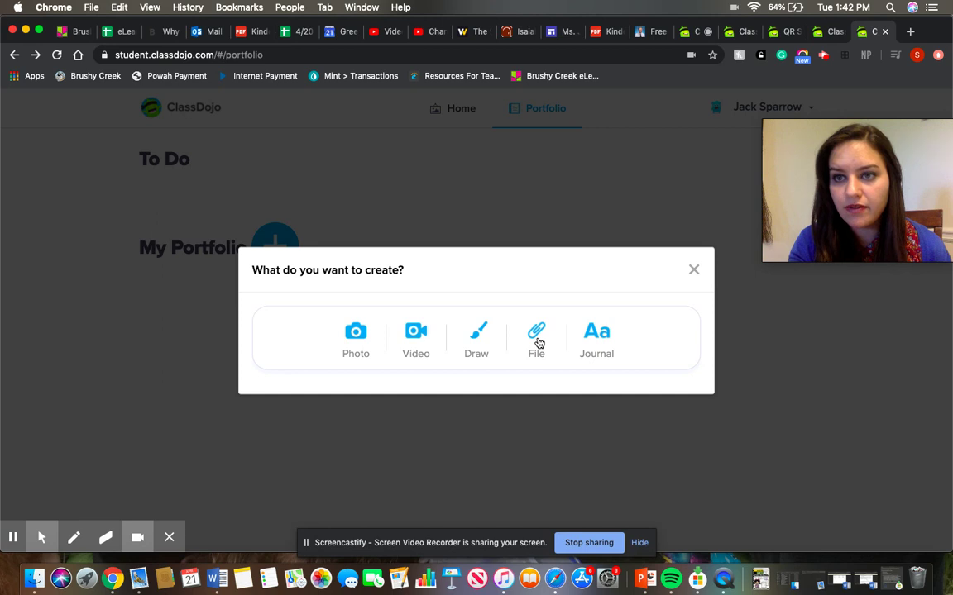
left_click(536, 339)
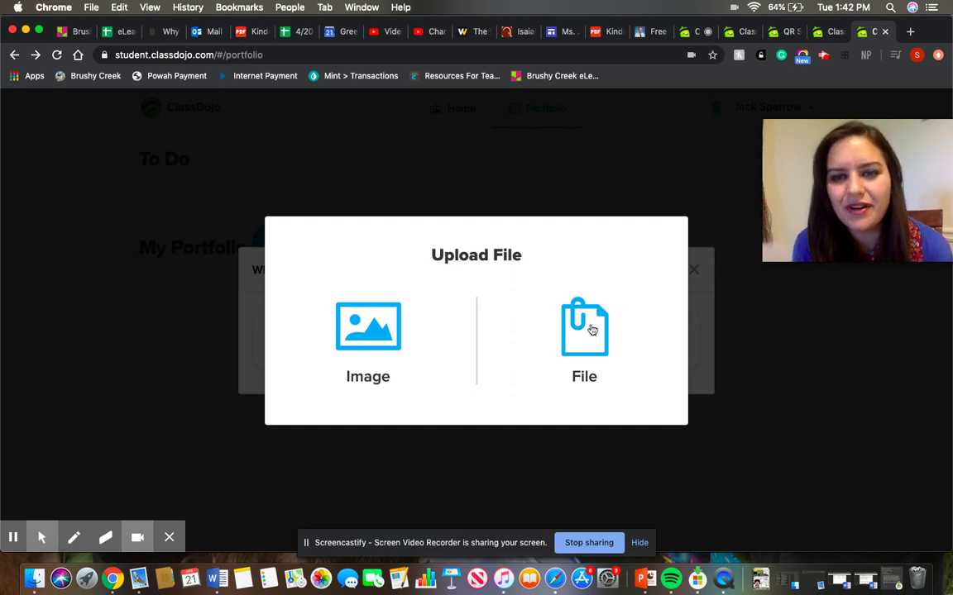
left_click(588, 420)
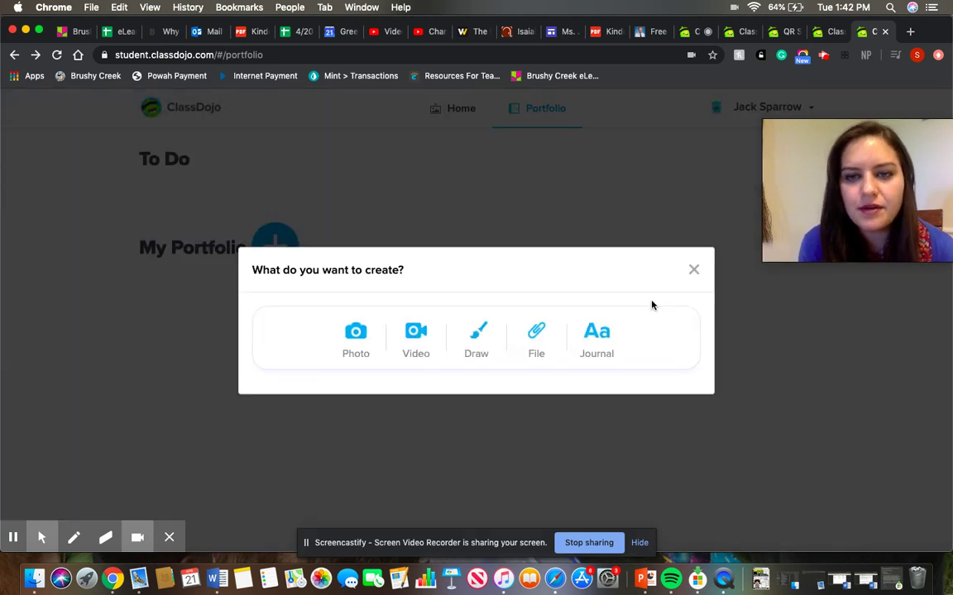
Start a Journal entry, type 'Hi', erase it, and close it without saving
left_click(590, 343)
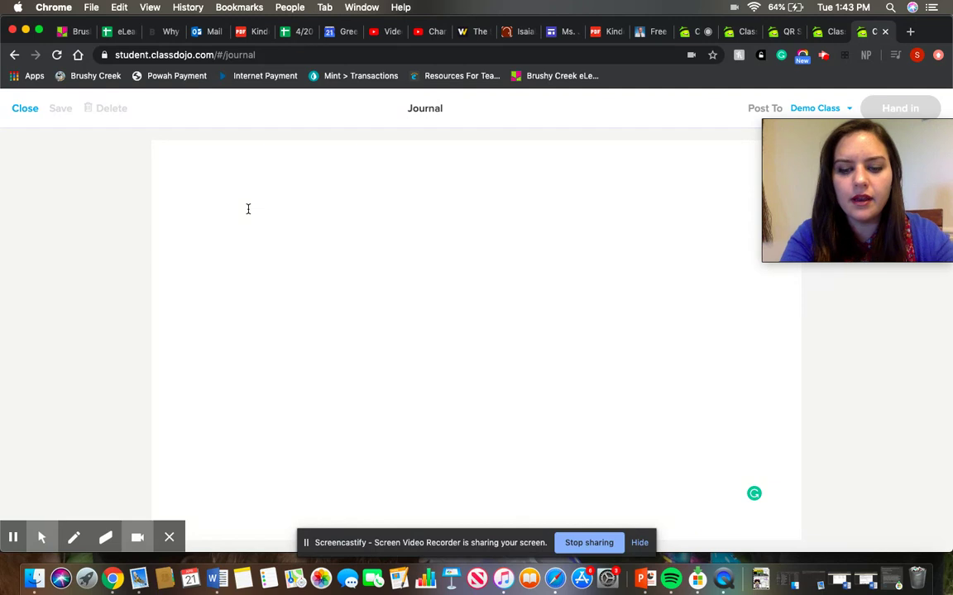
type("Hi")
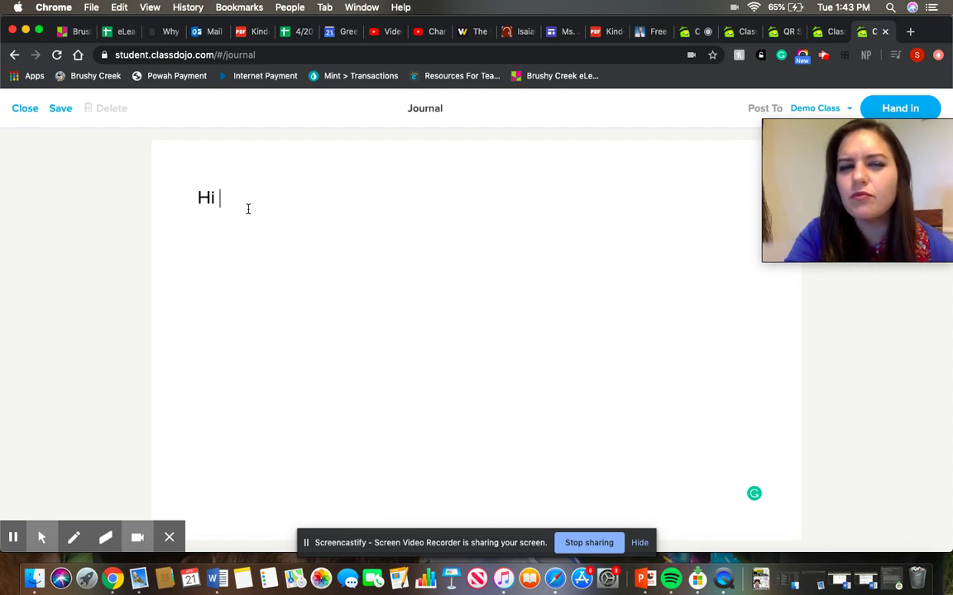
key("BackSpace")
key("BackSpace")
key("BackSpace")
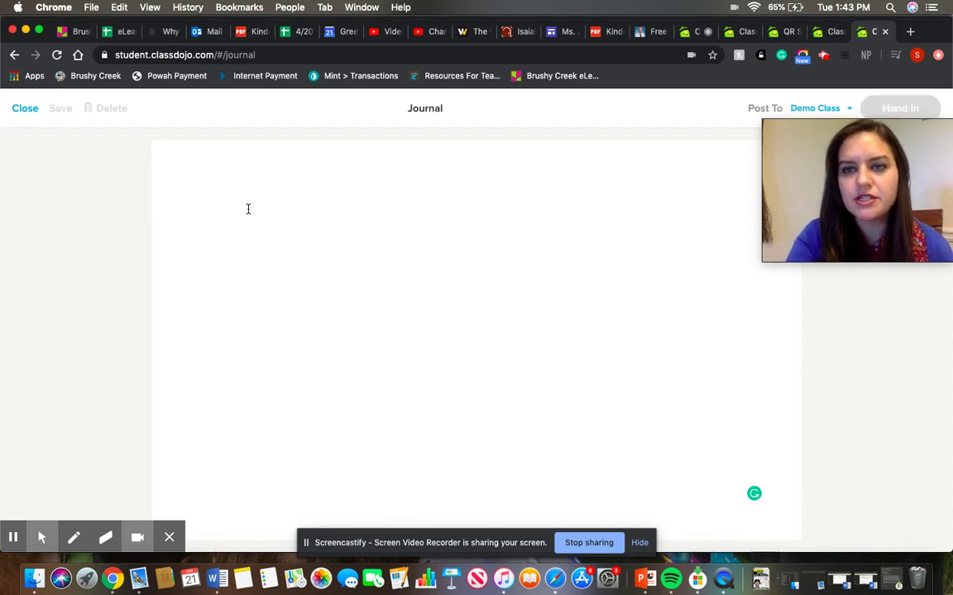
left_click(26, 109)
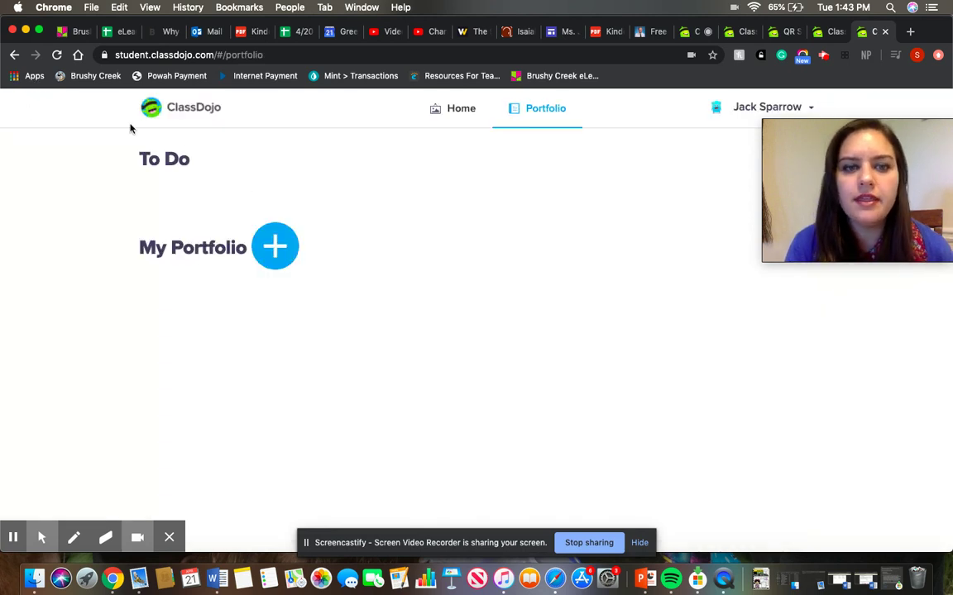
Bring up the 'What do you want to create?' dialog listing Photo, Video, Draw, File and Journal
left_click(256, 235)
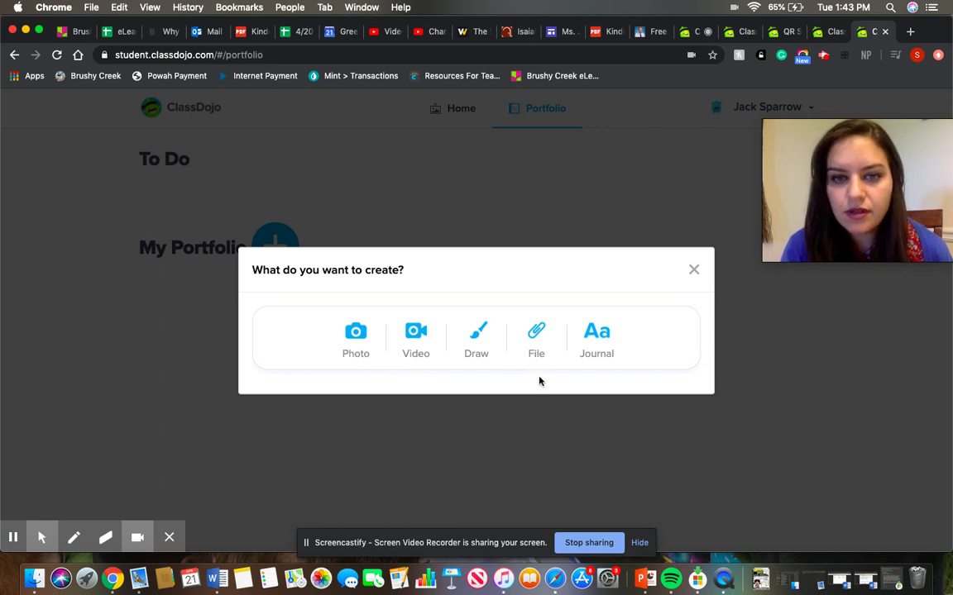
left_click(421, 379)
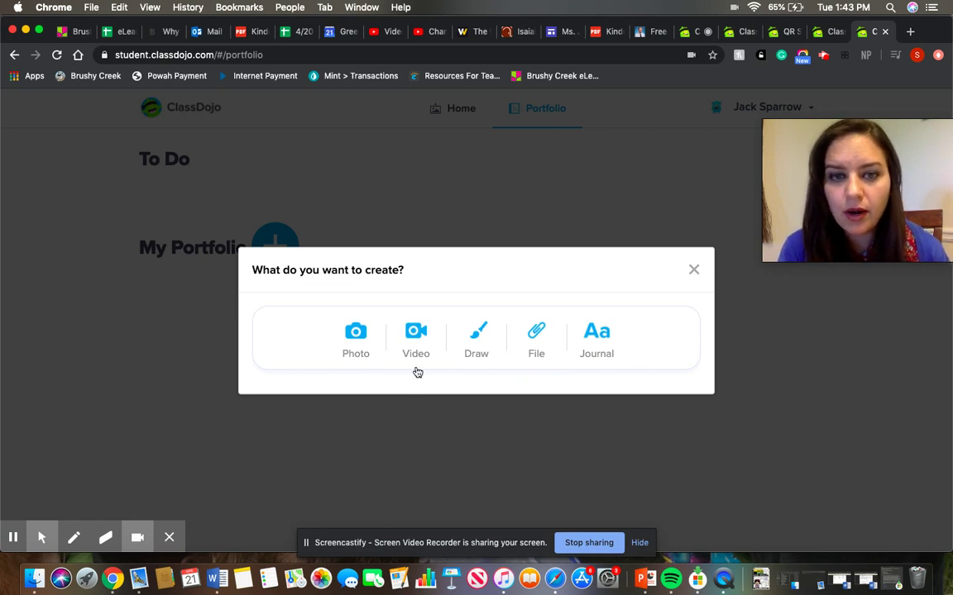
left_click(482, 381)
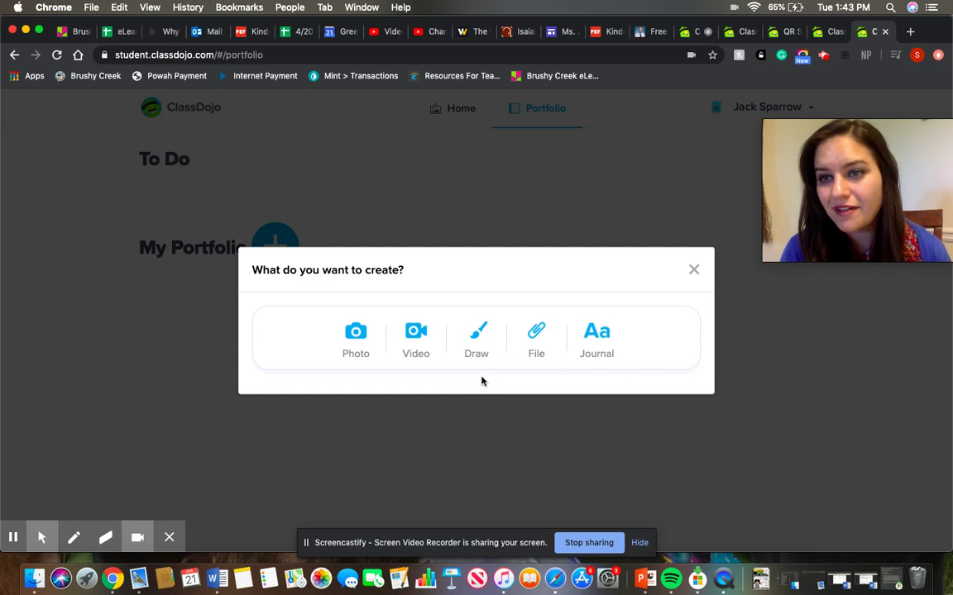
left_click(482, 380)
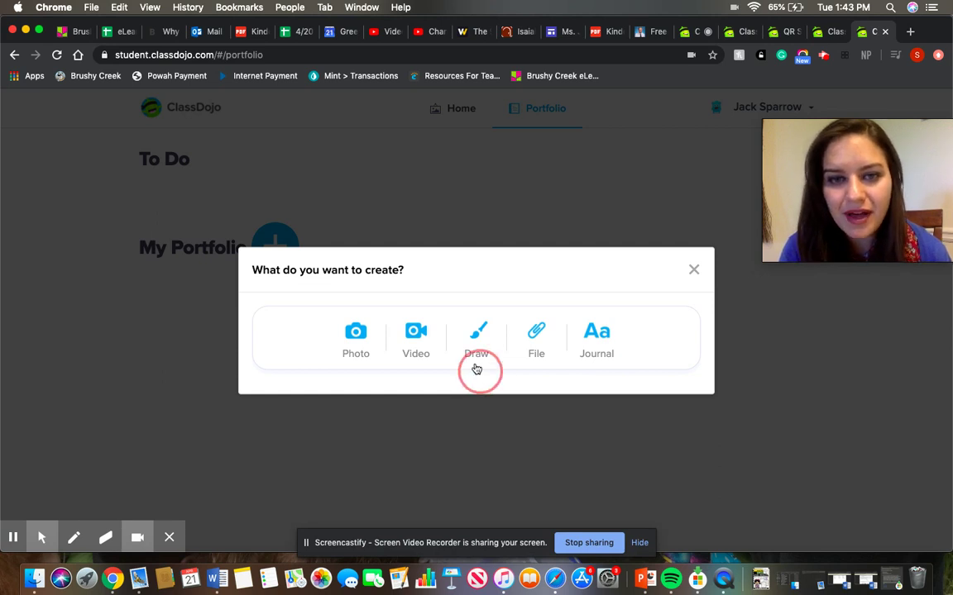
Close the 'What do you want to create?' dialog with its top-right X
left_click(695, 265)
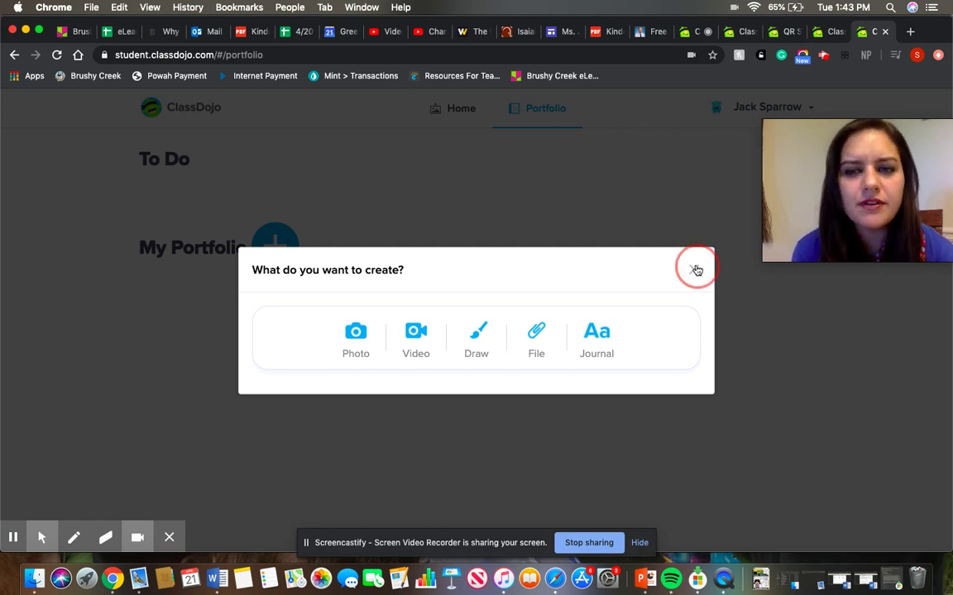